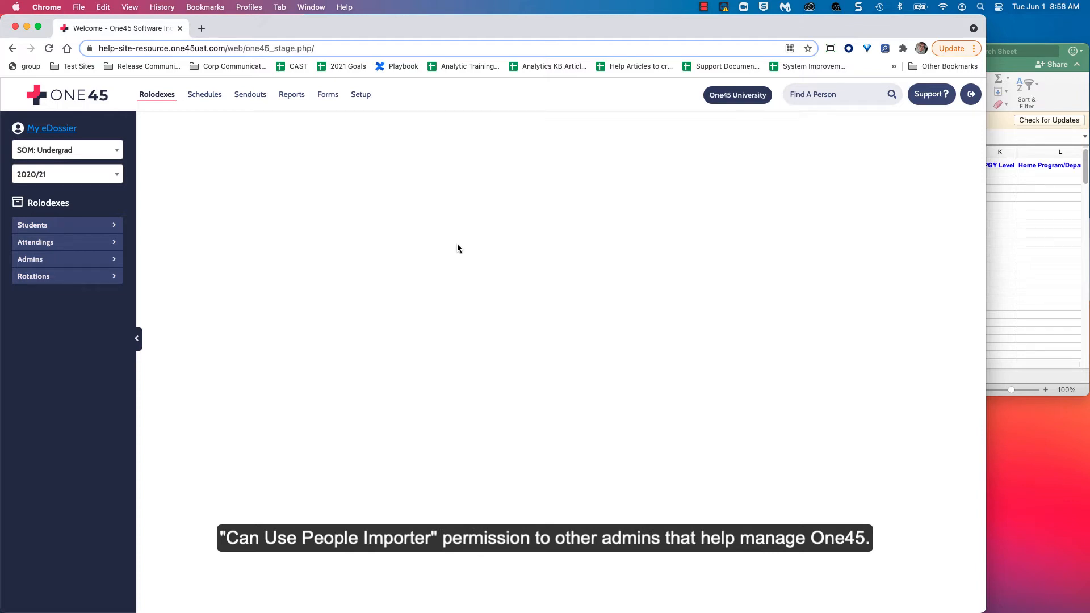
Examine the Give Permissions options under the second listed administrator's Admin Status, and return to the start page.
left_click(79, 263)
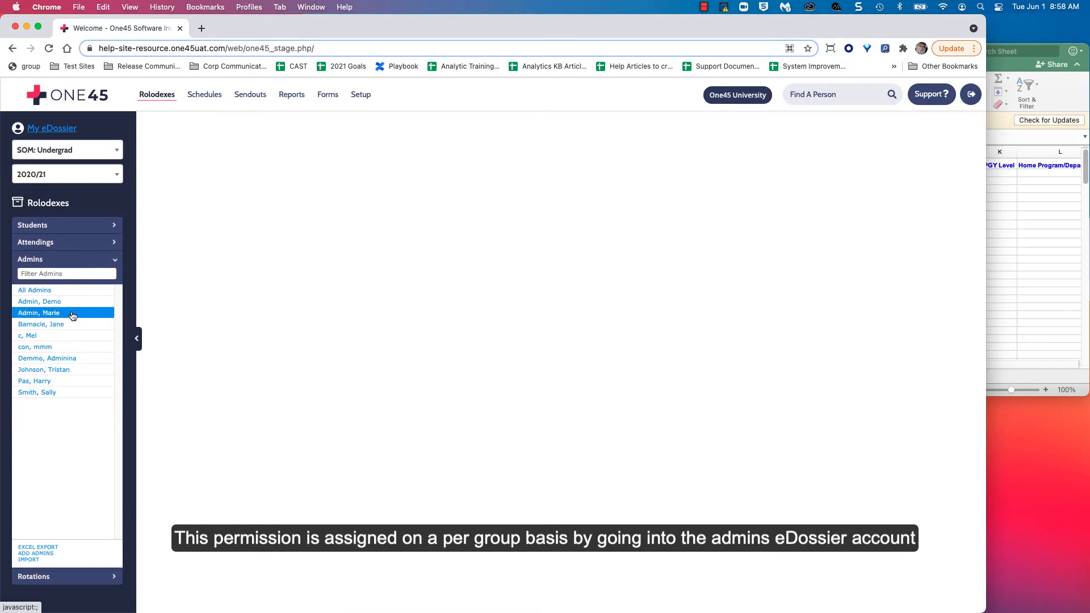
left_click(72, 314)
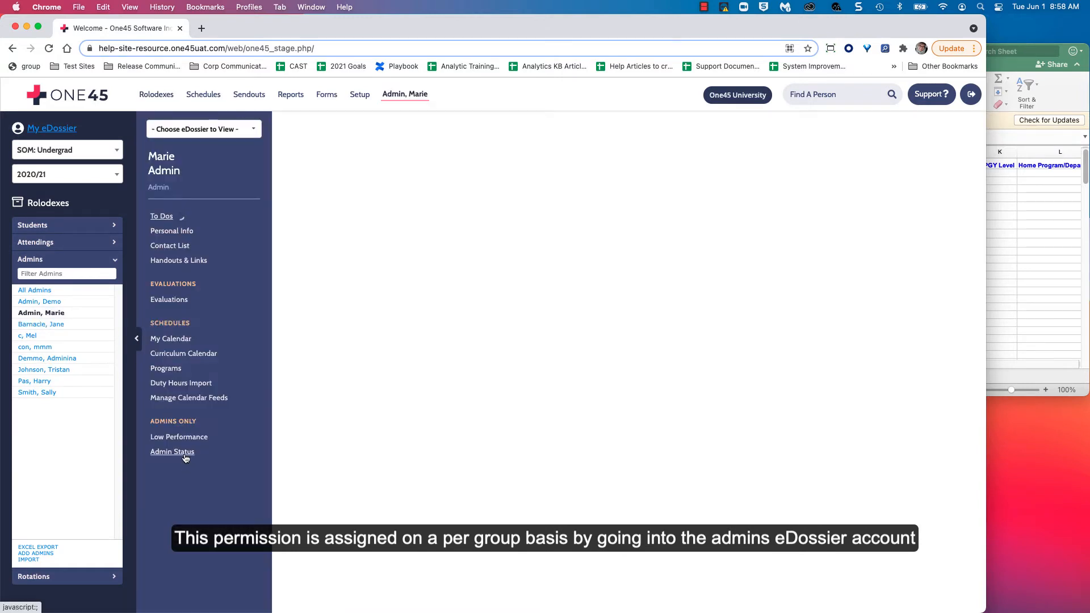
left_click(185, 452)
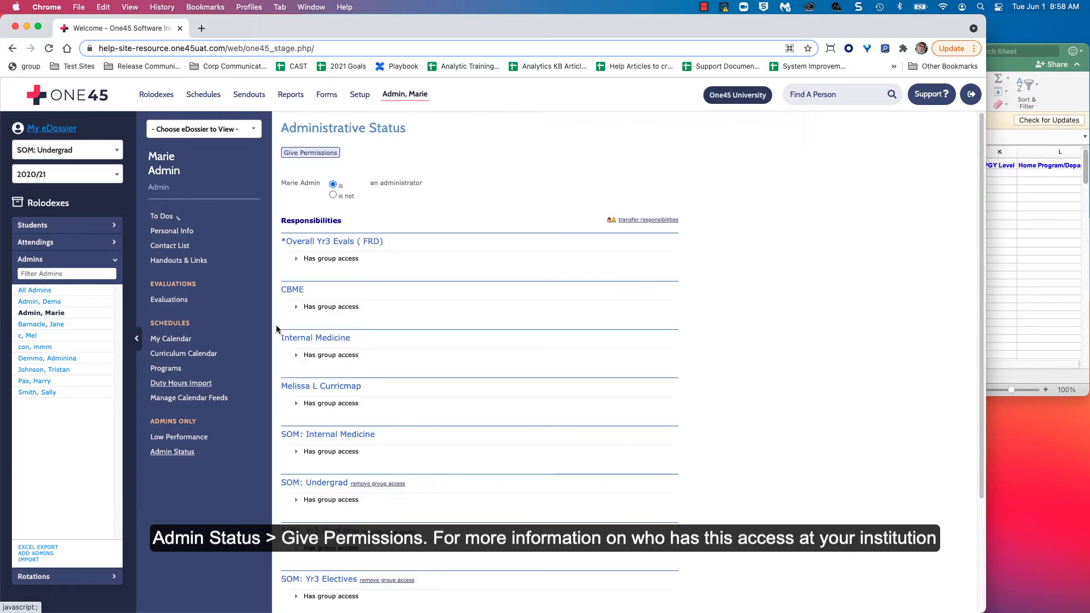
left_click(309, 152)
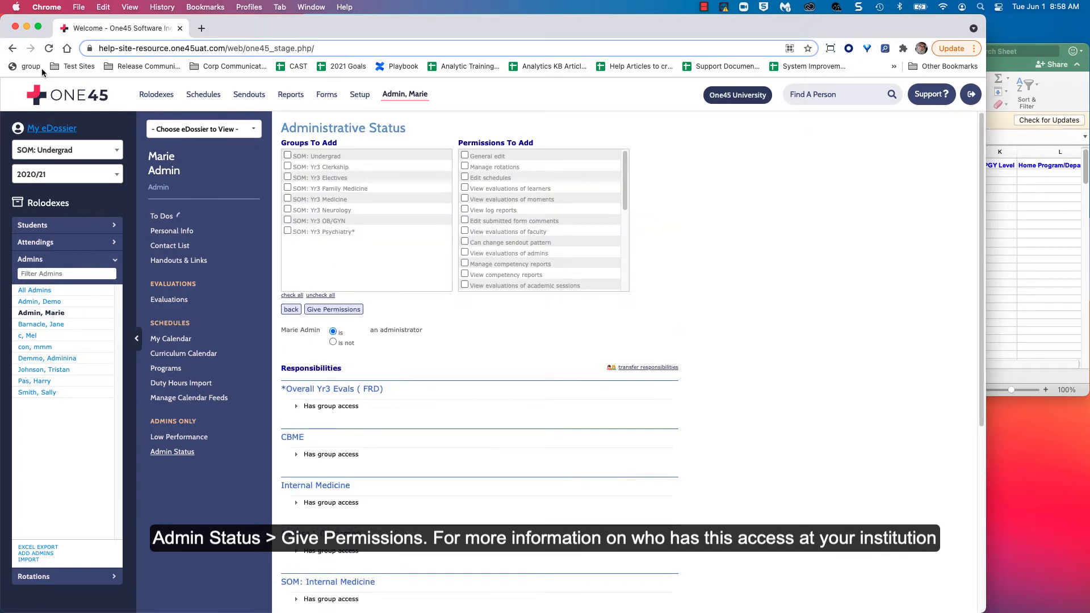
left_click(49, 49)
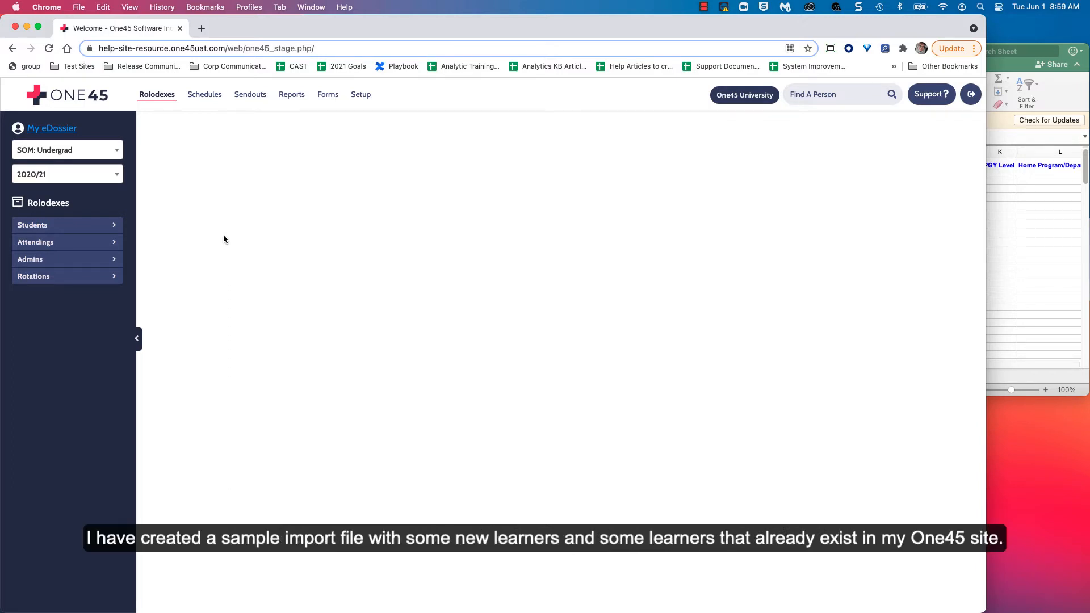
Switch to Excel to review the learner rows in learner import.xls, and return to the browser.
left_click(1024, 233)
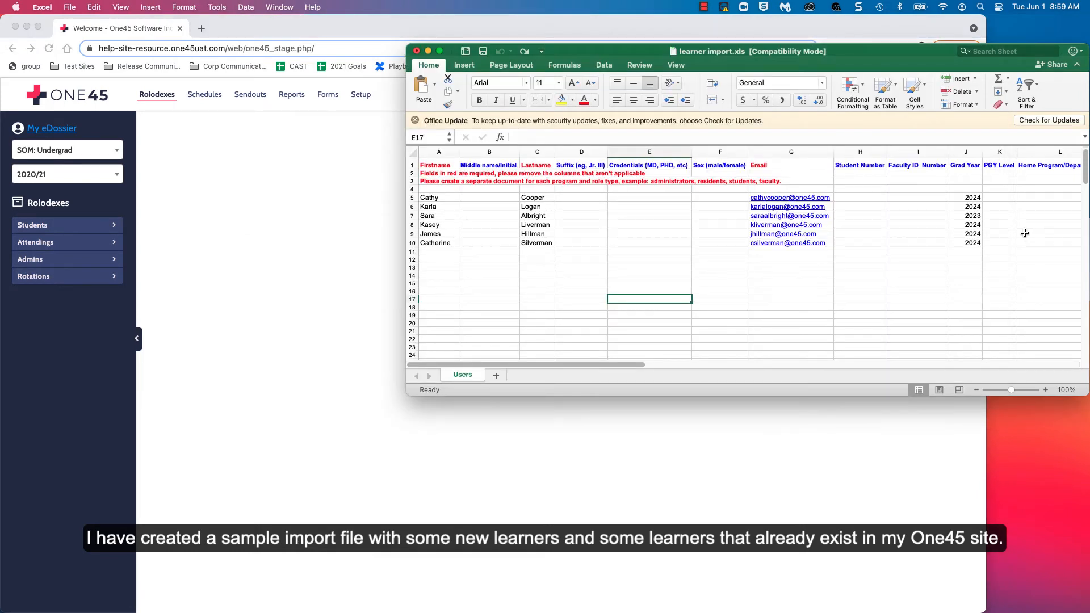
left_click(274, 219)
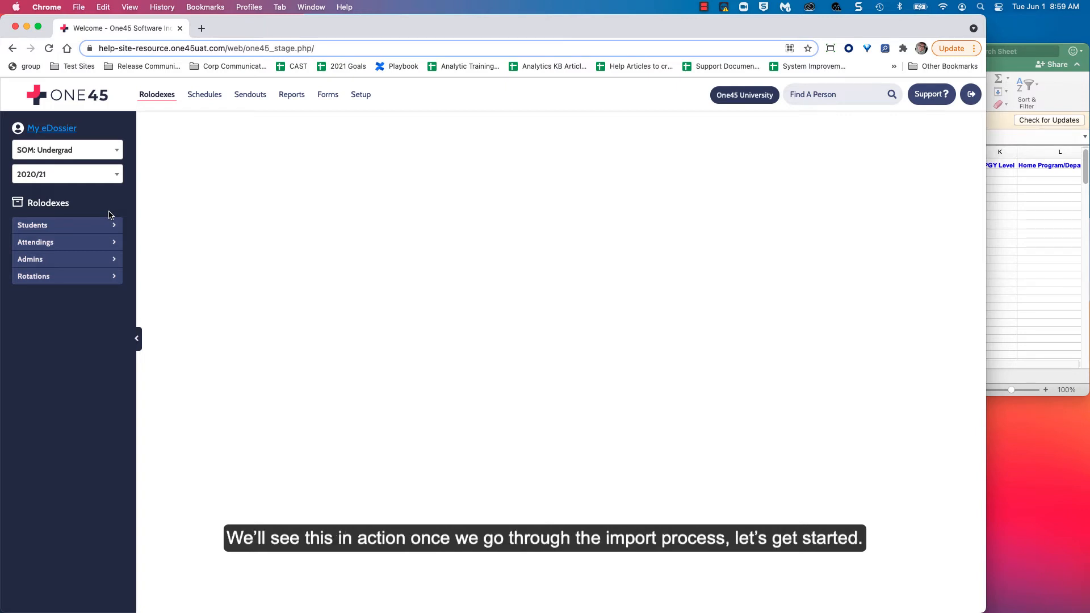
Start a student import from the Students rolodex and download the import template through a new browser tab.
left_click(73, 228)
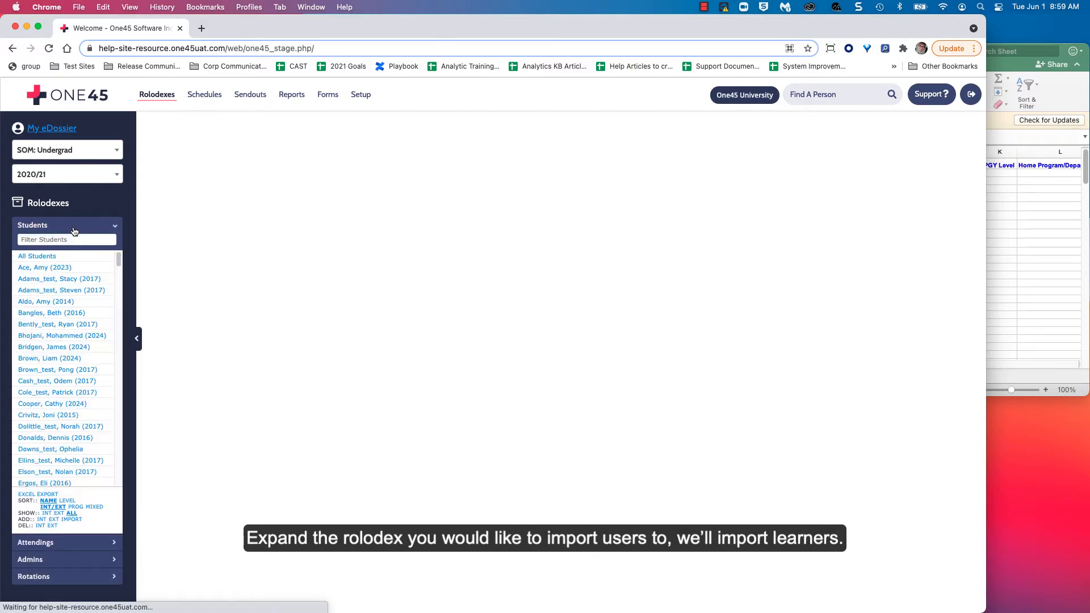
left_click(68, 521)
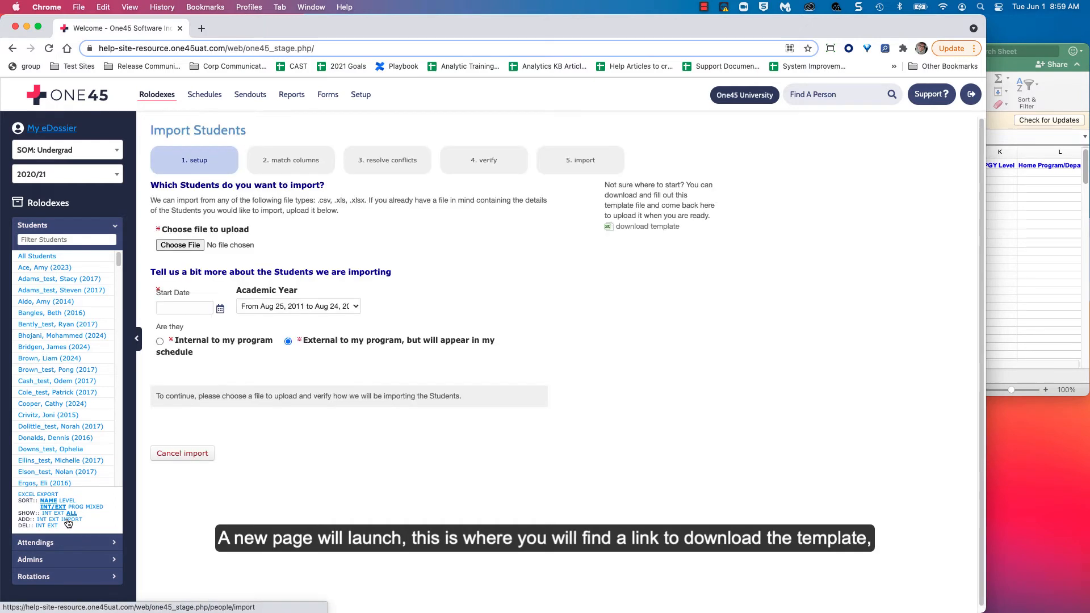
right_click(640, 227)
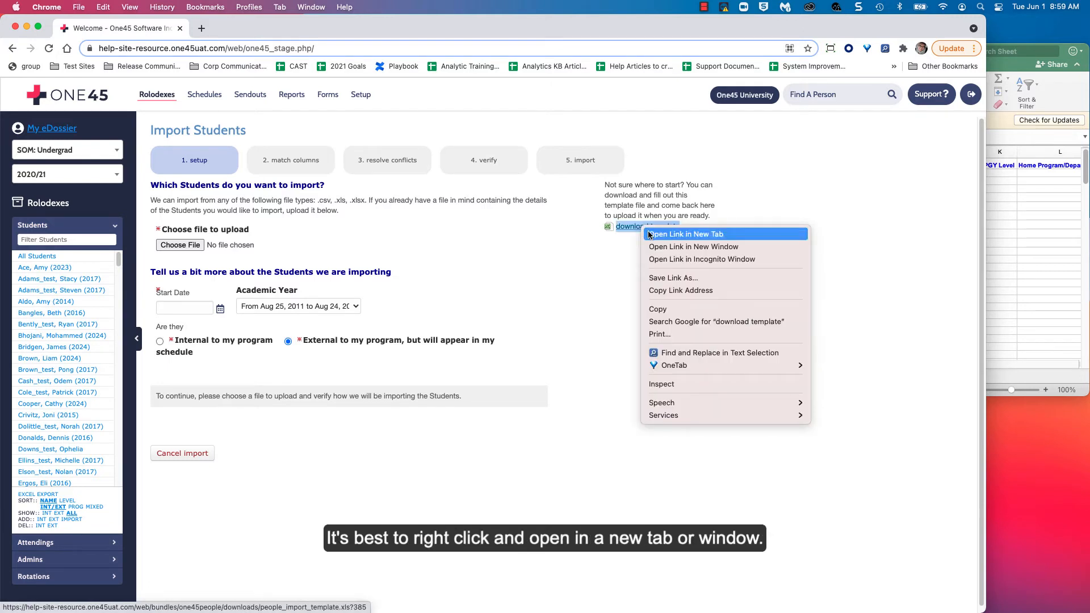
left_click(651, 235)
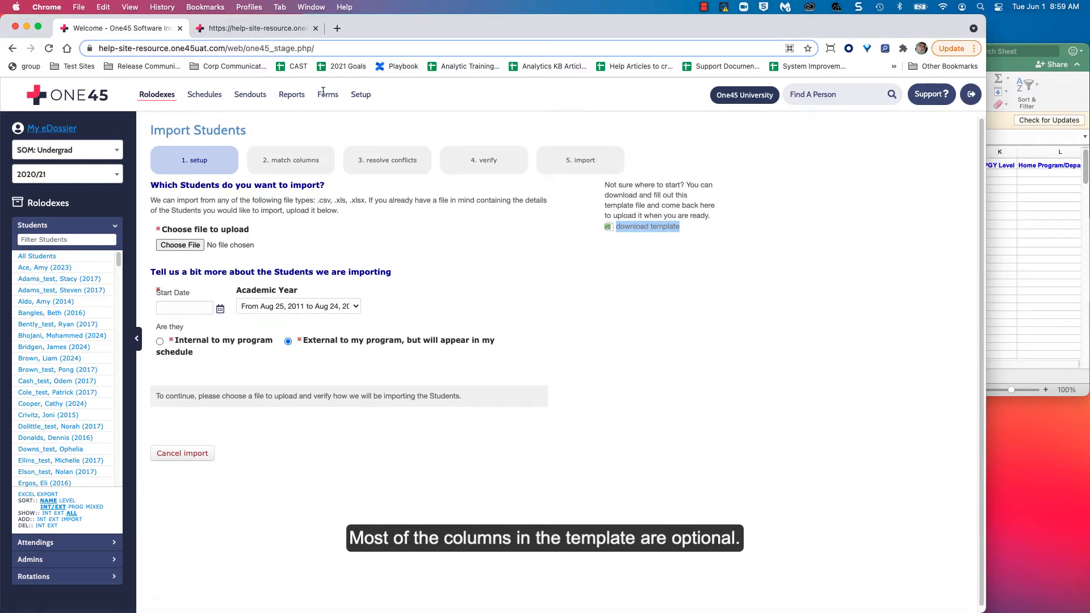
left_click(316, 28)
Switch to Excel and replace the Sex (male/female) heading in F1 with SSO ID.
left_click(1020, 252)
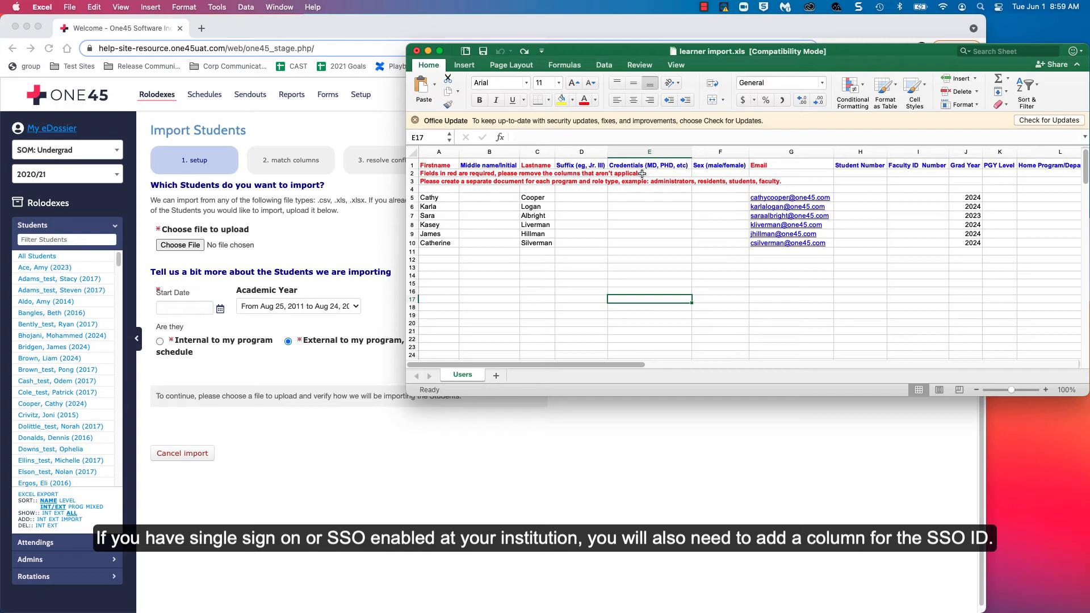
left_click(710, 165)
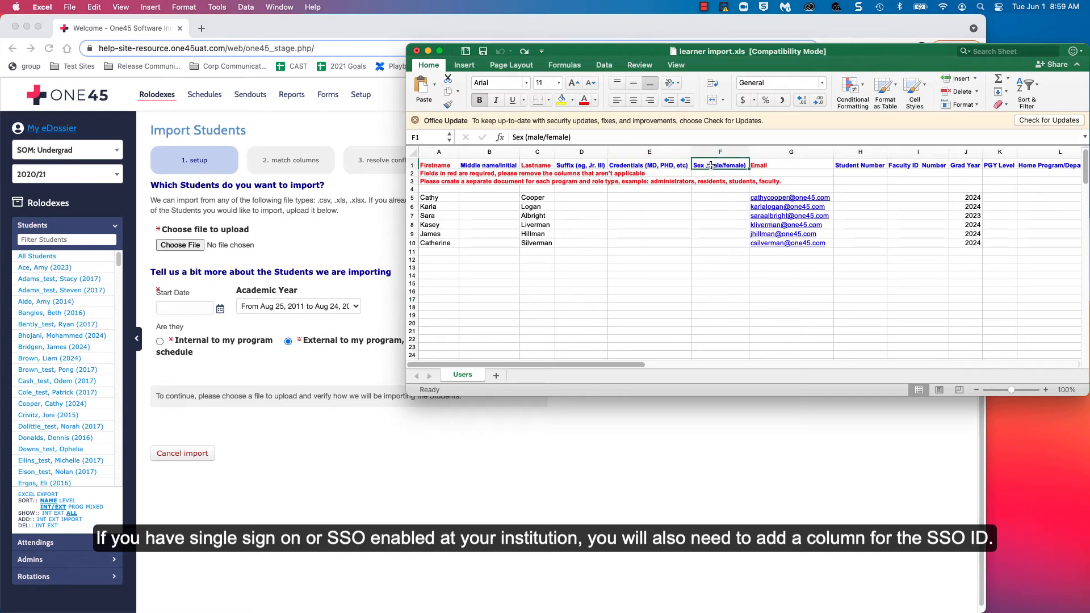
type("SSO ID")
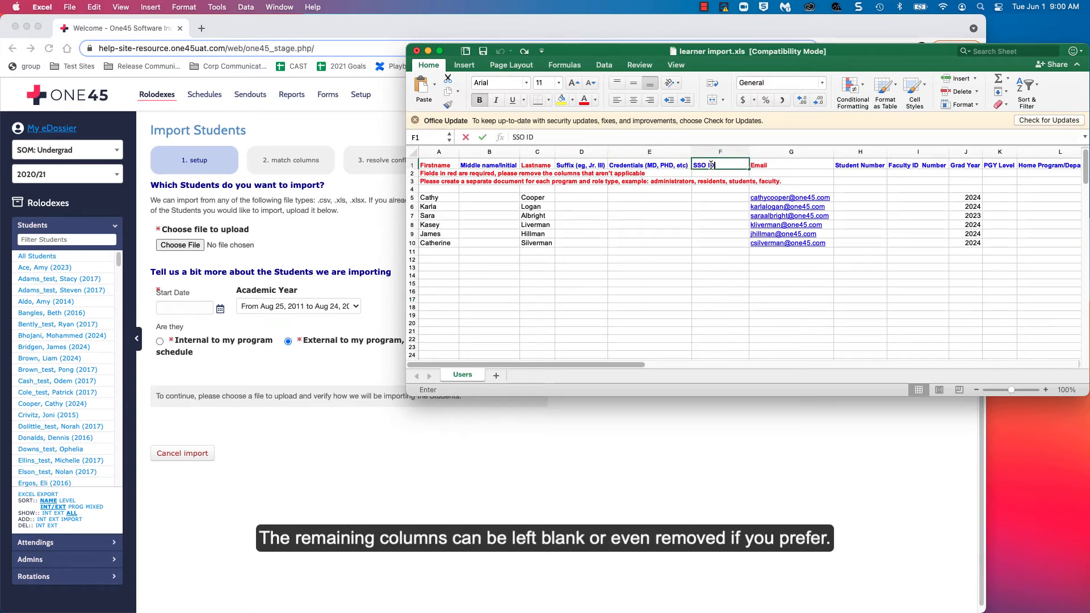
key("Return")
Delete columns D to F, covering suffix, credentials and SSO ID, from the learner sheet.
left_click_drag(582, 152, 705, 150)
right_click(694, 185)
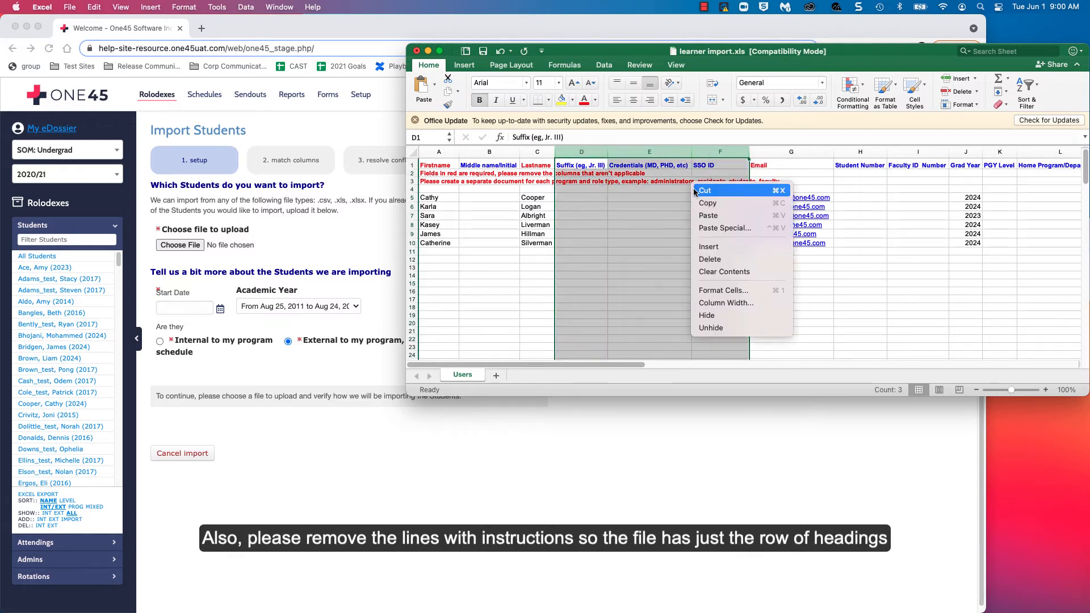
left_click(706, 259)
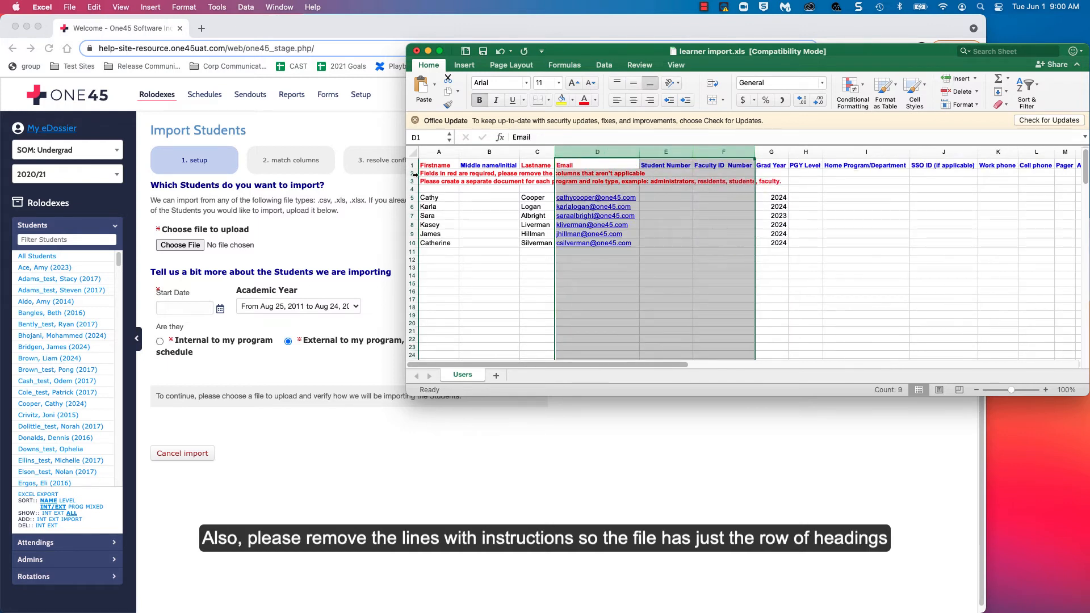
Delete rows 2 to 4 holding the template instructions and the blank line from the learner sheet.
left_click_drag(413, 173, 414, 189)
right_click(435, 188)
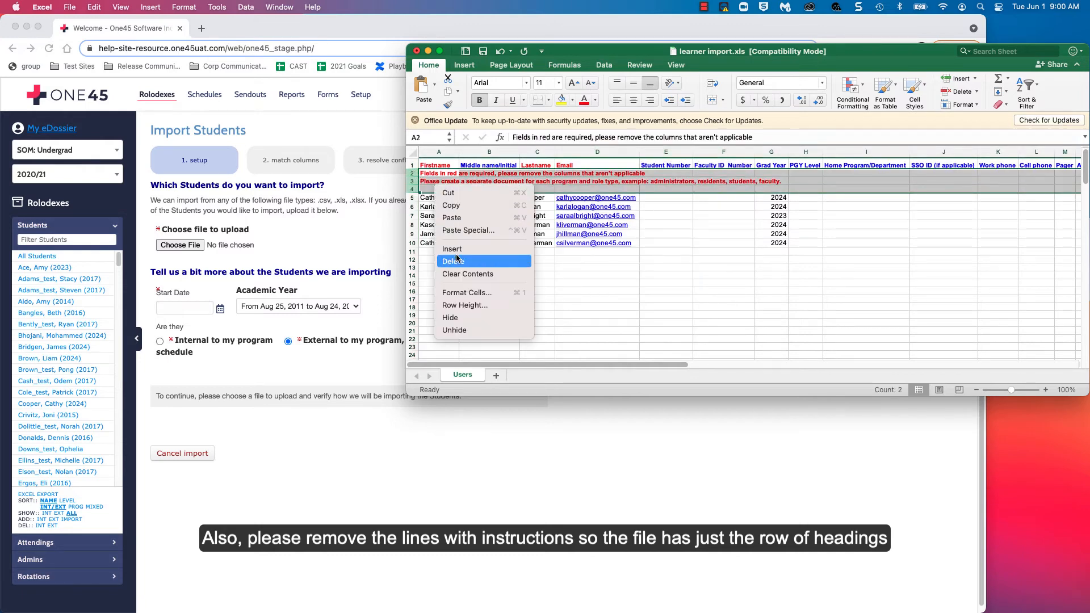
left_click(458, 264)
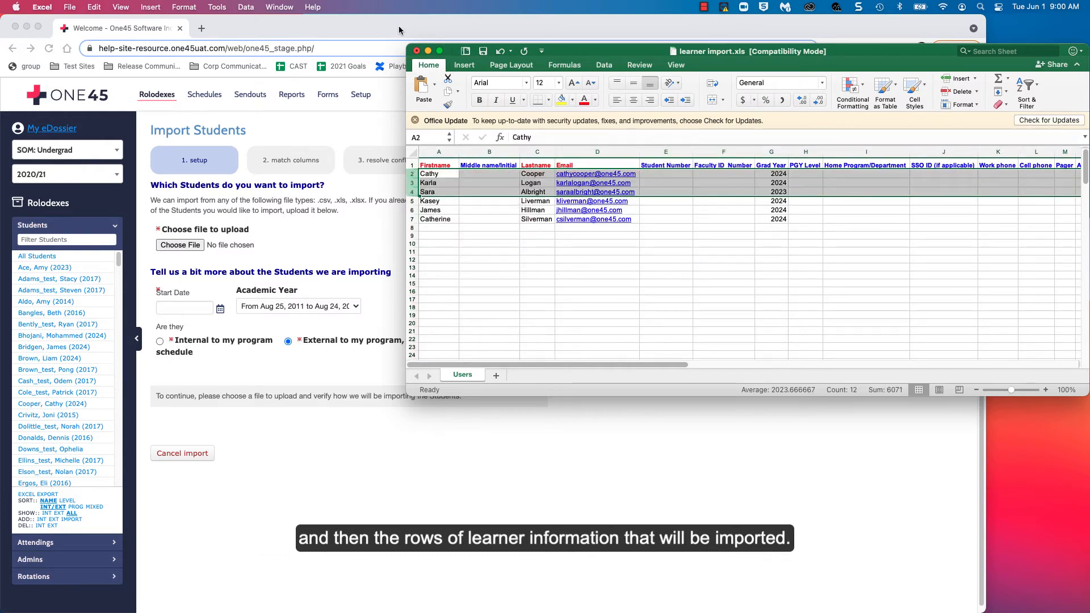
Save the changes to the learner import.xls workbook.
left_click(70, 6)
left_click(91, 105)
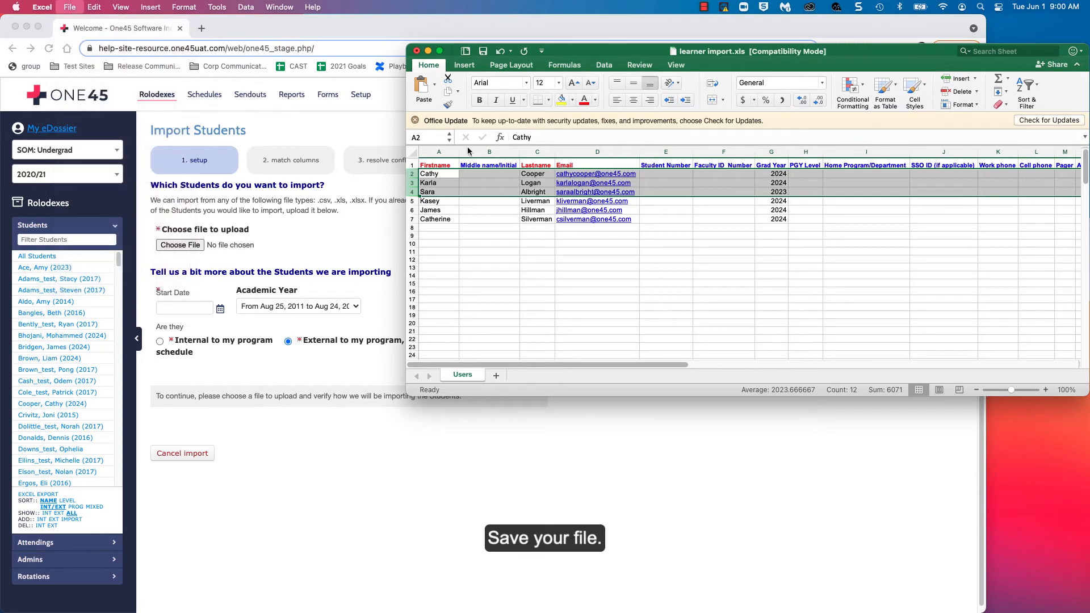
left_click(955, 341)
left_click(768, 282)
left_click(572, 260)
Choose learner import.xls from the import files folder as the upload file for the One45 student import.
left_click(180, 245)
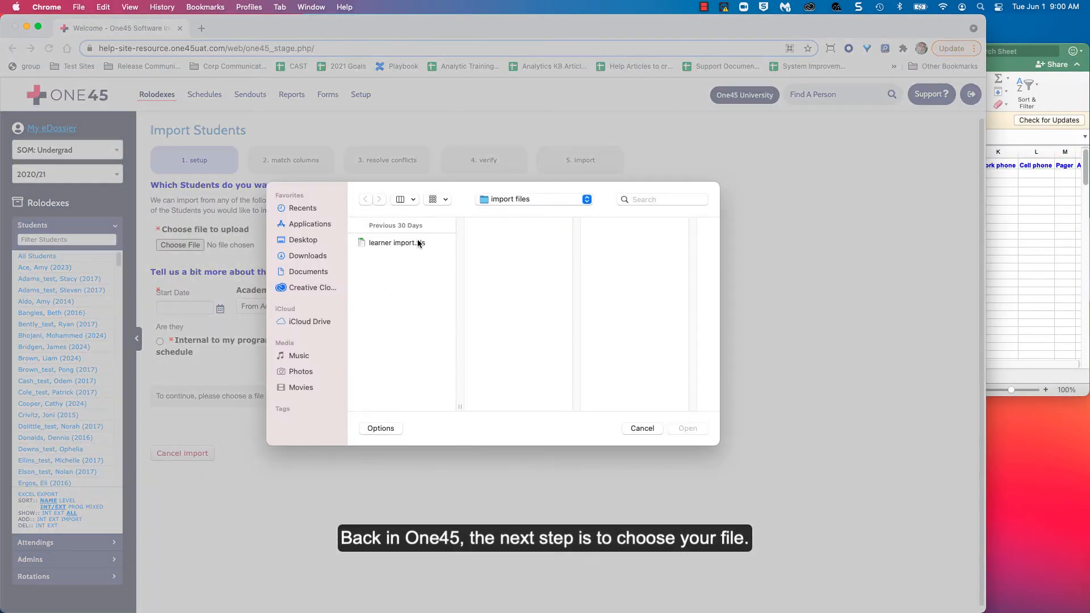
left_click(408, 243)
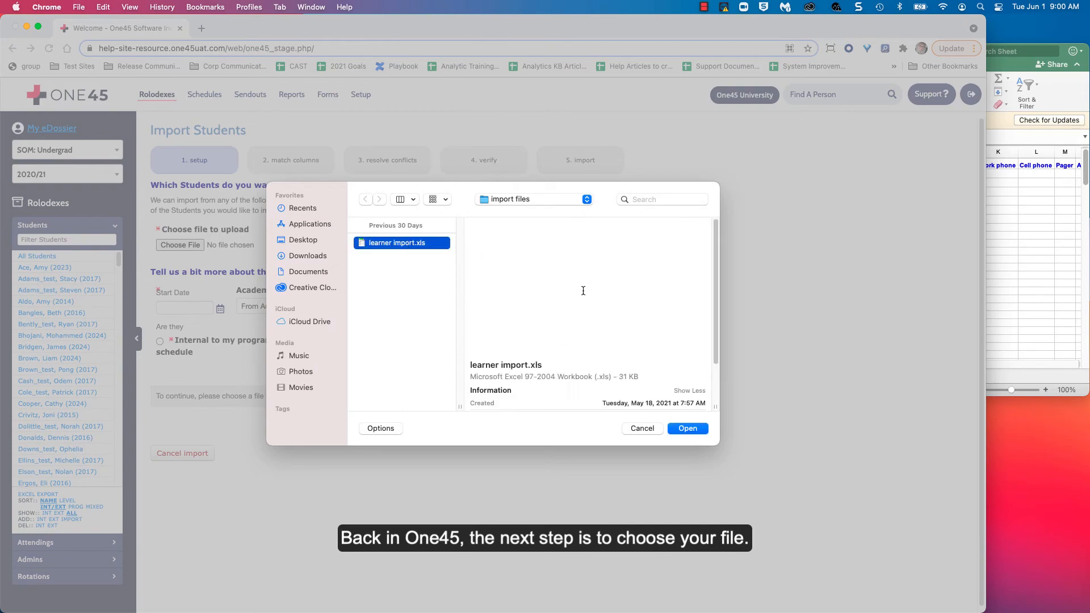
left_click(689, 429)
Set the start date to Aug 31, 2020, mark the students as internal to the program, and continue to column matching.
left_click(188, 307)
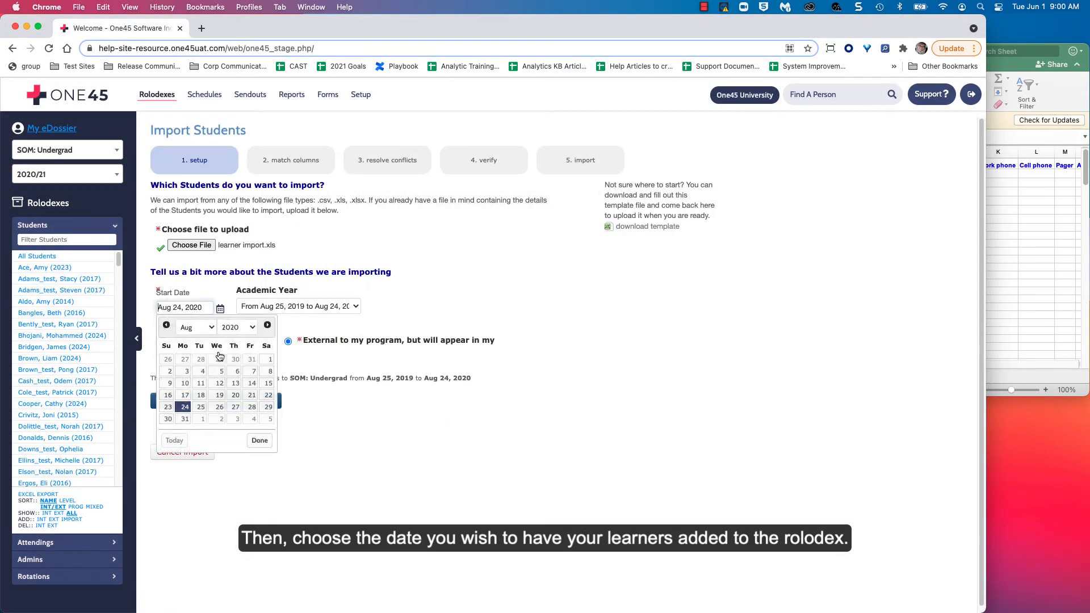
left_click(185, 420)
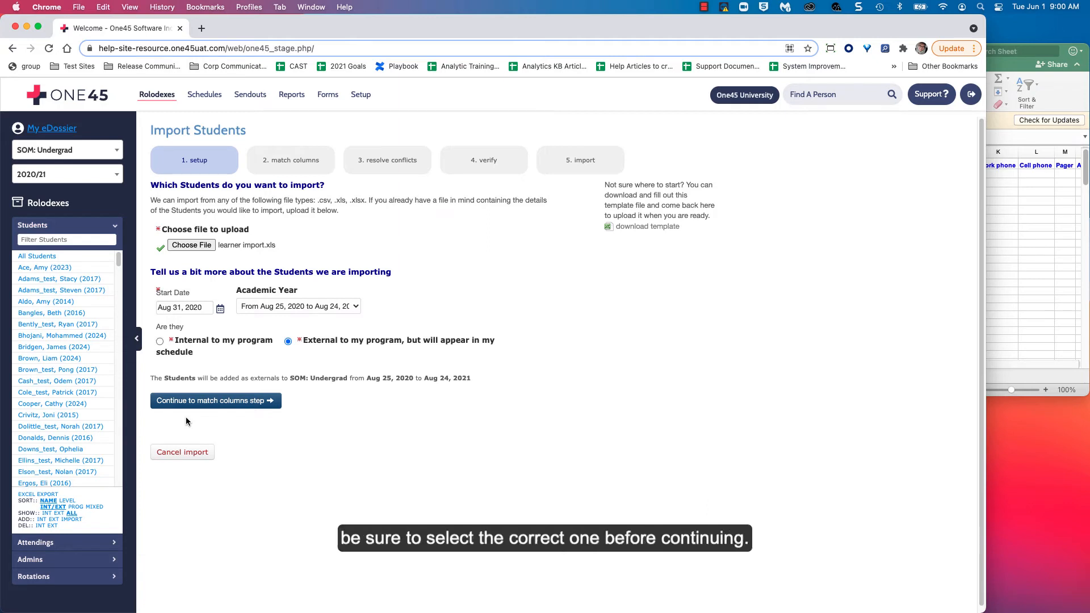
left_click(160, 342)
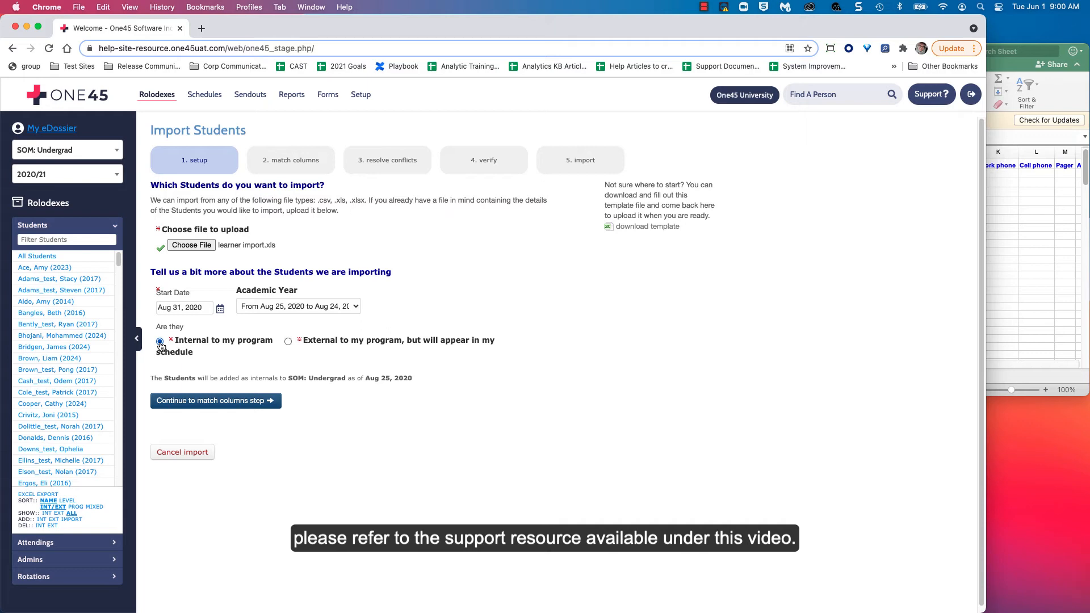
left_click(227, 403)
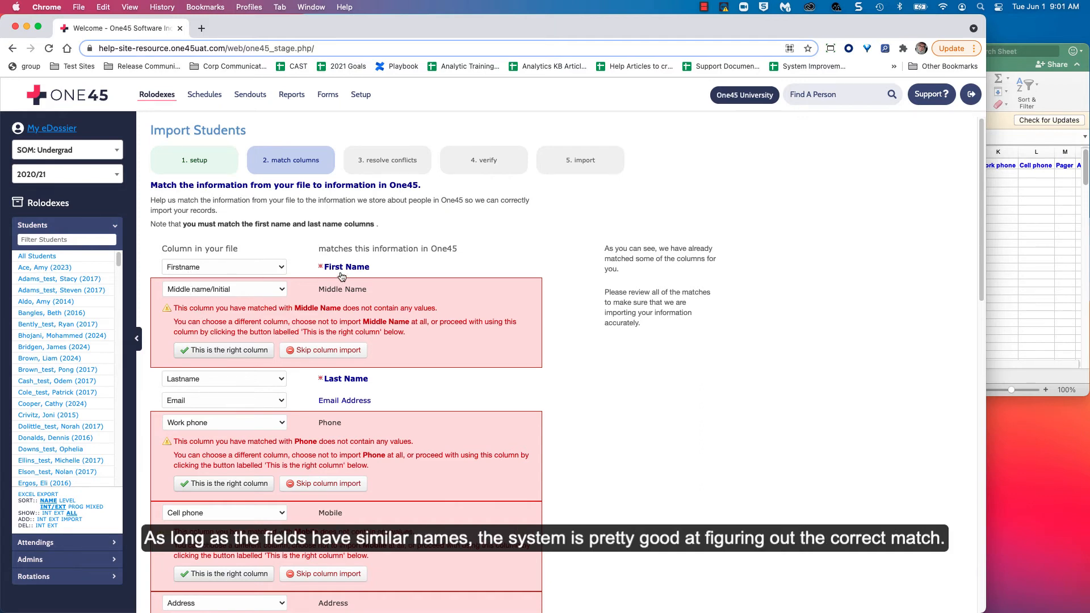
Skip importing the empty Middle Name, Phone, Mobile, Address, City and Country columns.
left_click(308, 352)
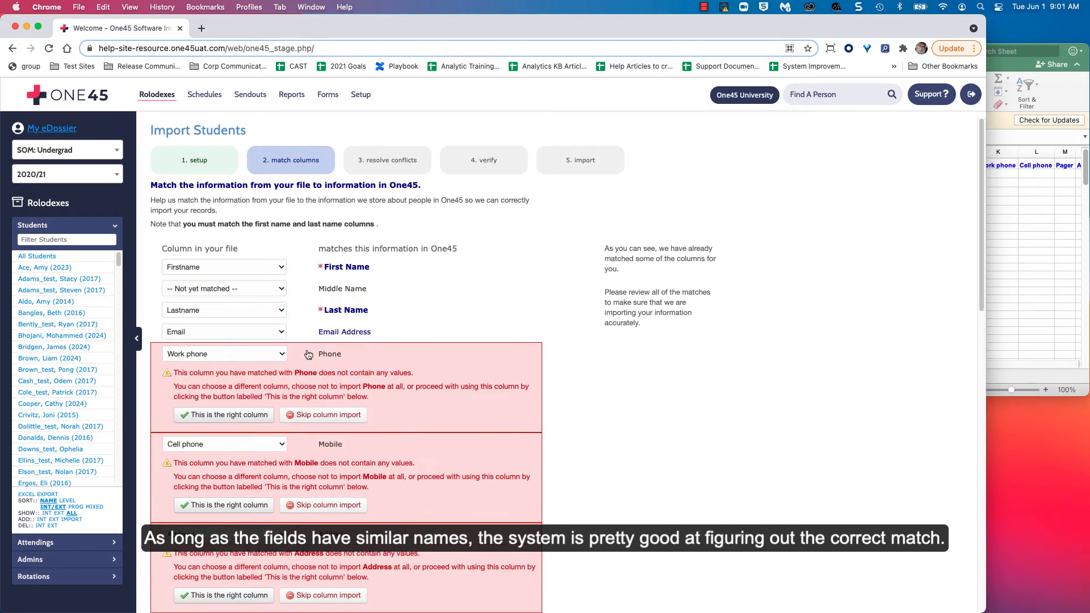
left_click(338, 414)
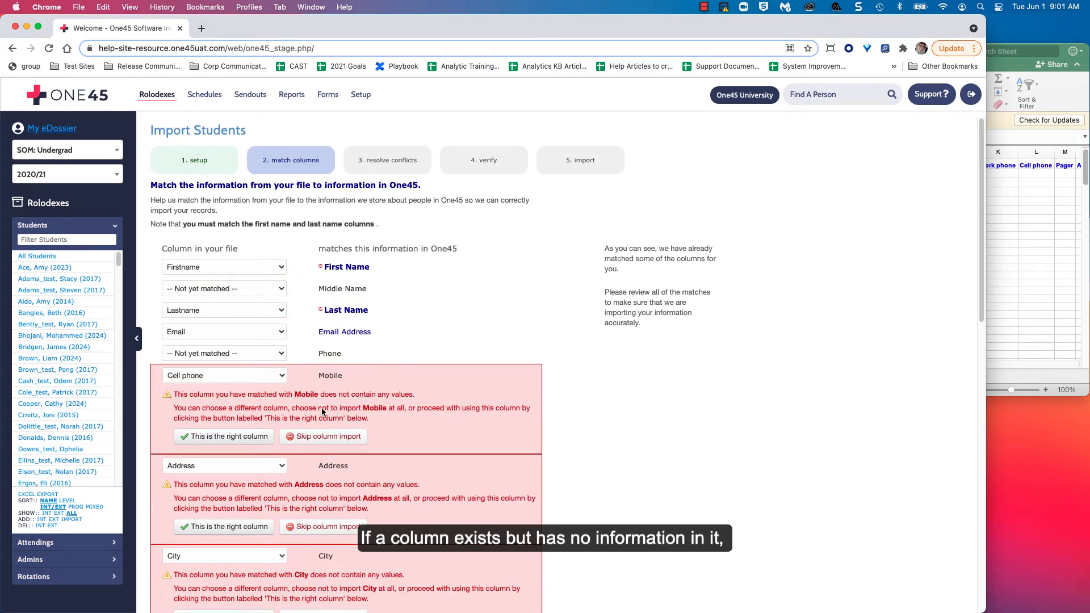
left_click(318, 438)
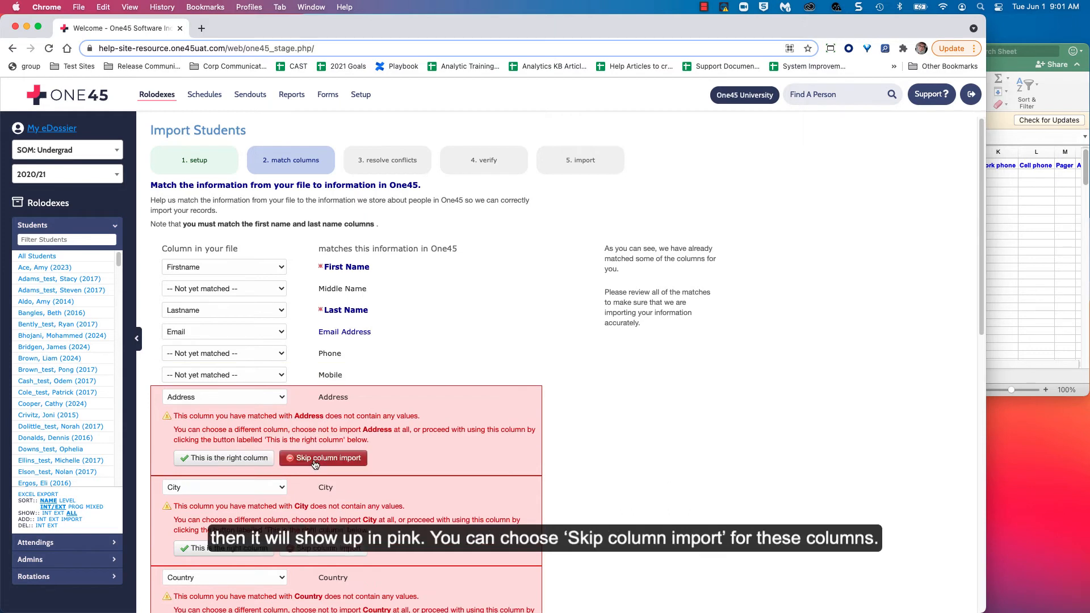
left_click(316, 460)
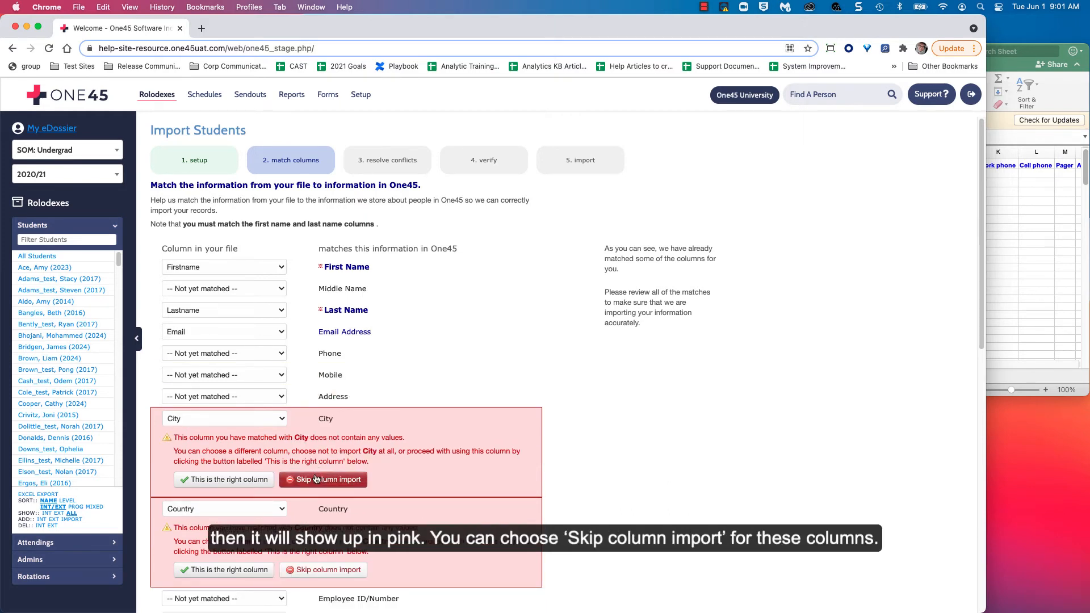
left_click(316, 479)
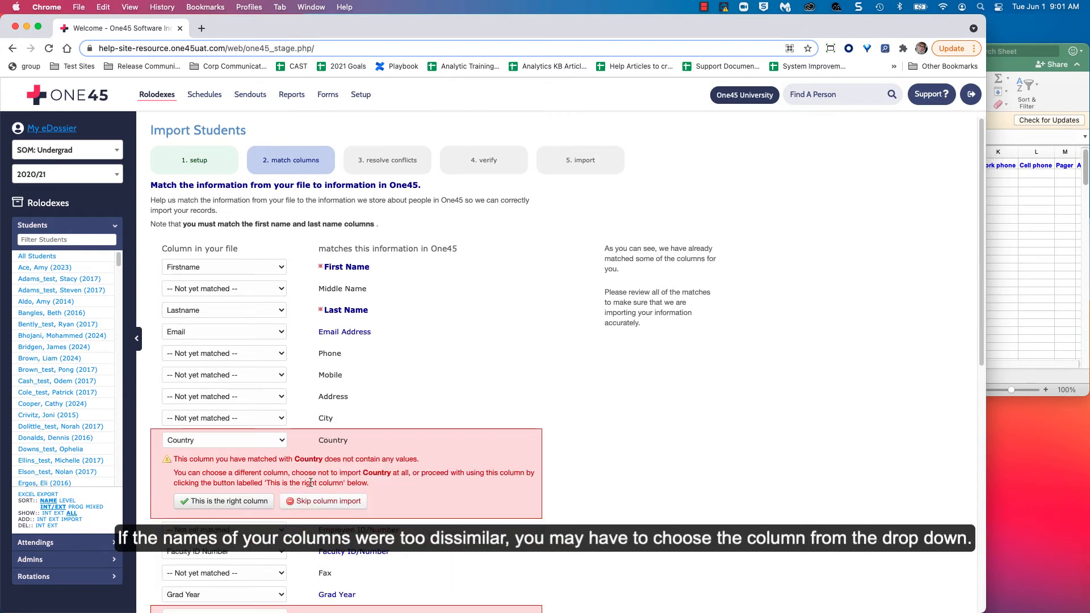
left_click(311, 502)
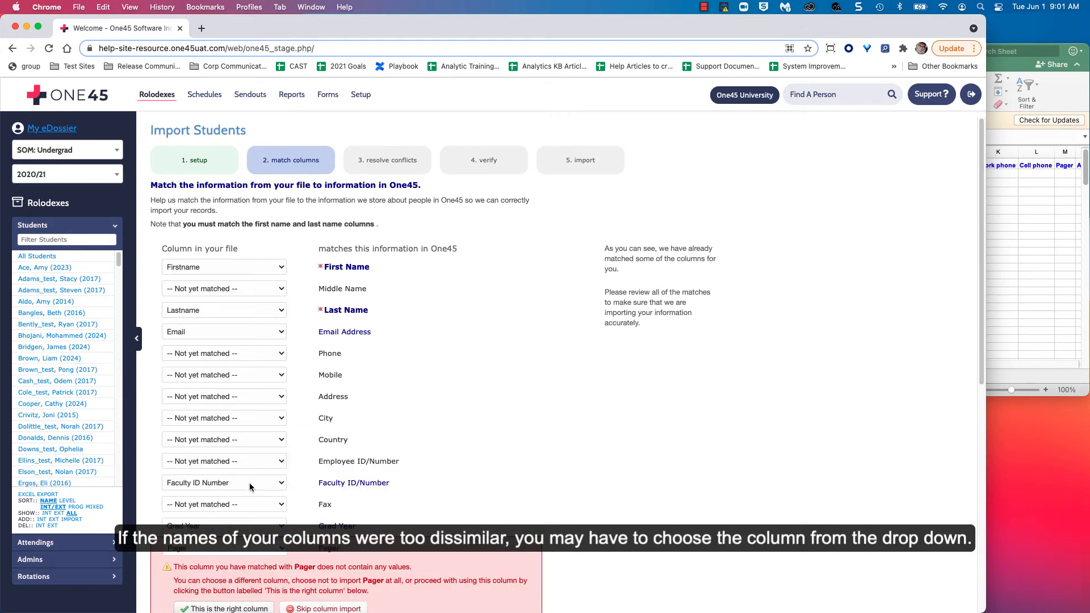
Skip importing the empty Pager, Postal/Zip Code and Province/State columns, and continue to conflict resolution.
scroll(278, 516, "down", 3)
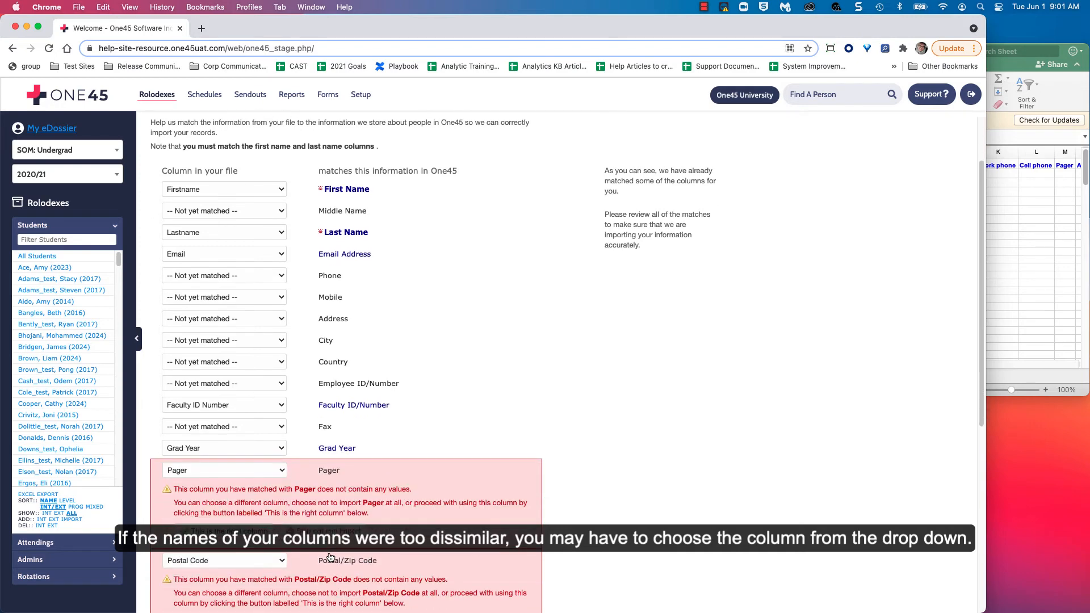
left_click(339, 533)
scroll(338, 533, "down", 1)
left_click(337, 533)
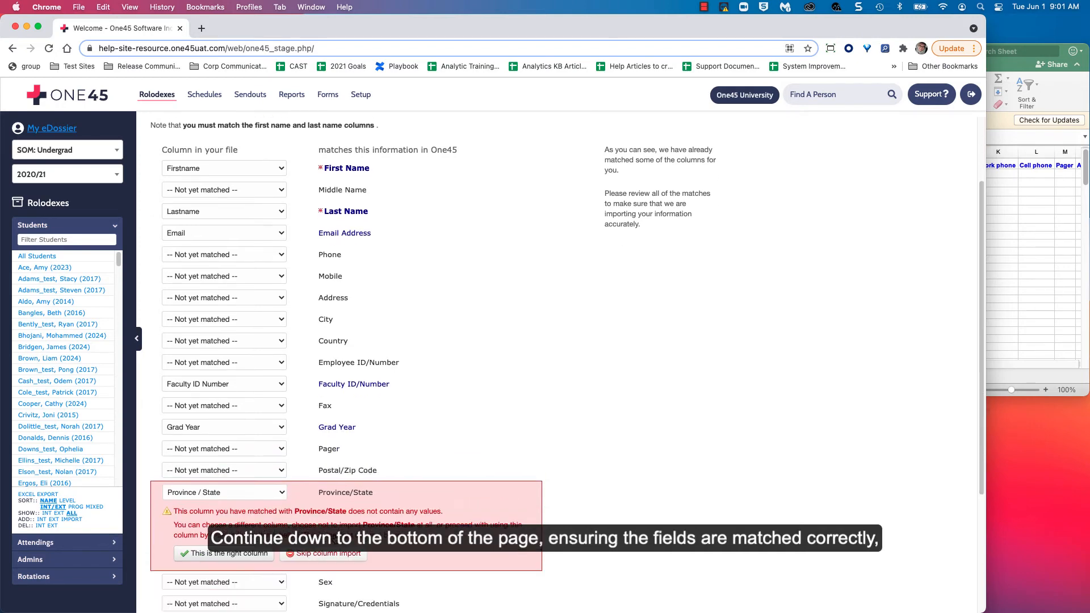
scroll(337, 532, "down", 1)
left_click(337, 530)
scroll(567, 364, "down", 3)
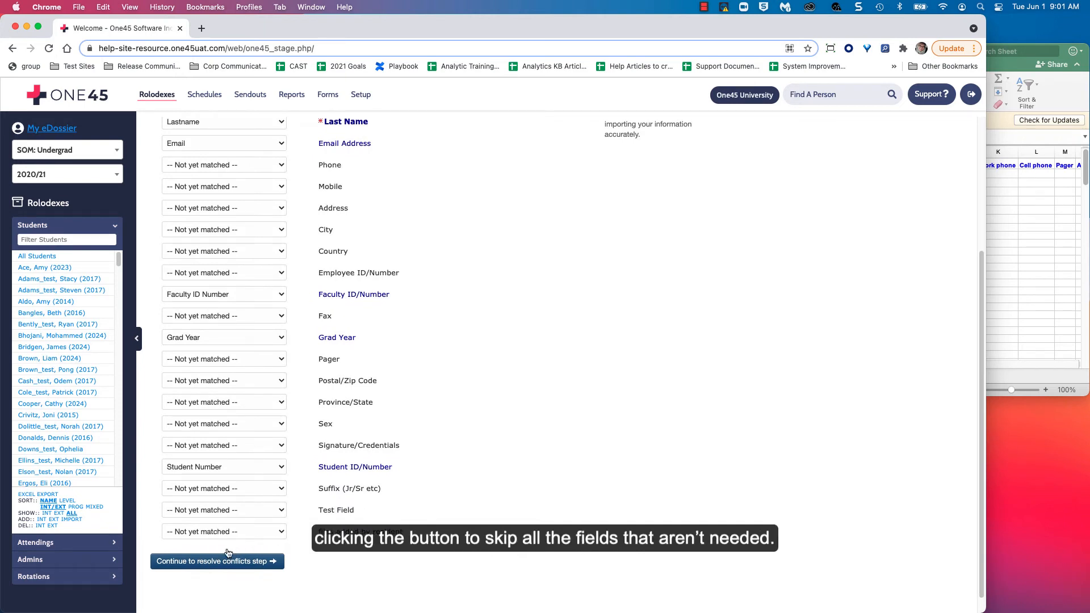
left_click(213, 562)
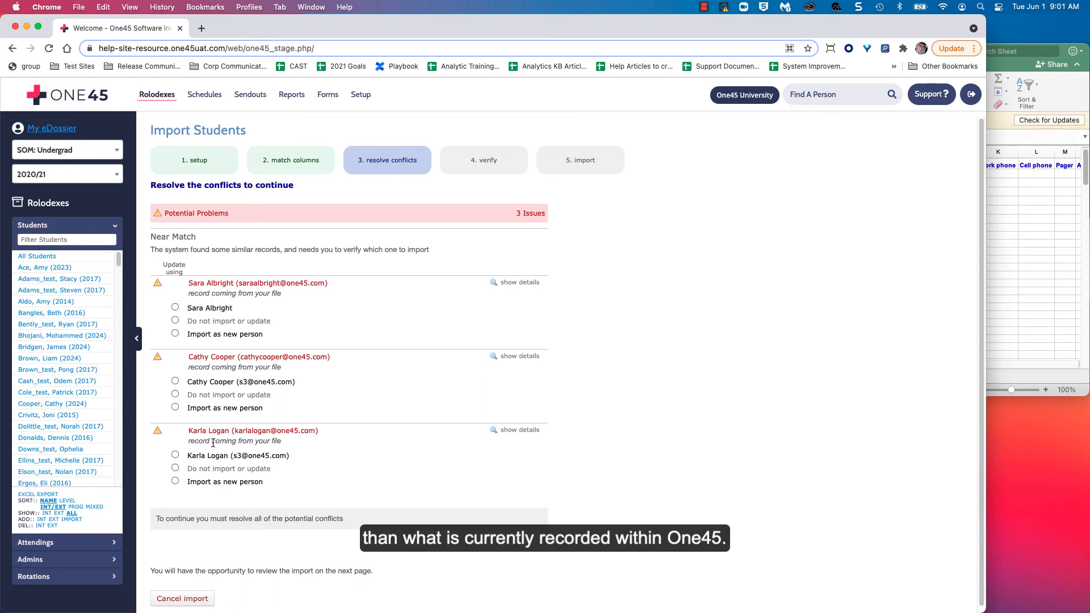
Resolve the three near-match conflicts by updating each learner's existing record with the information from the file.
left_click(175, 307)
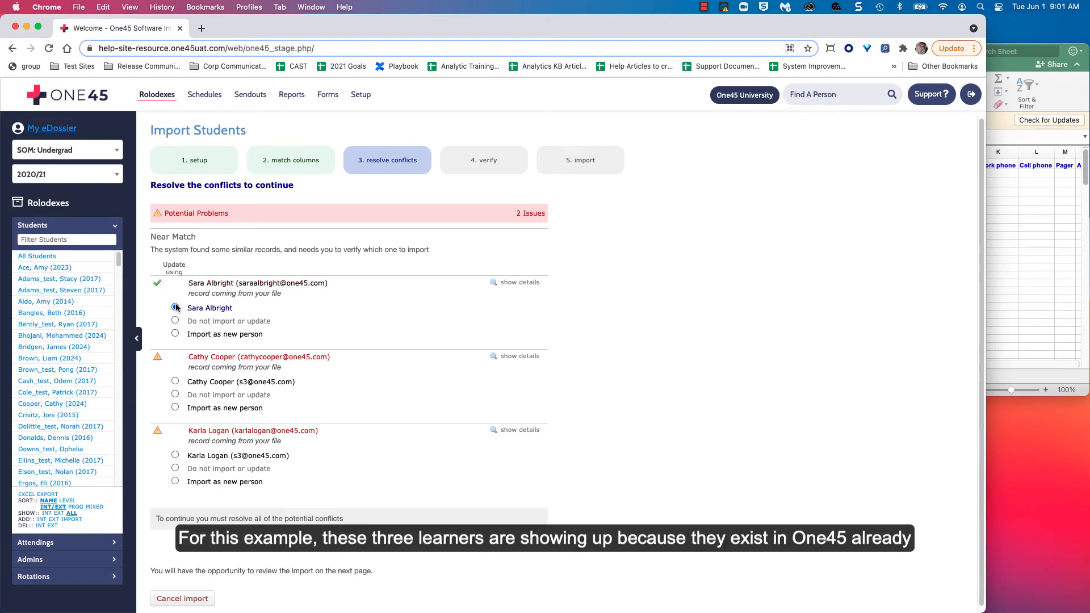
left_click(175, 381)
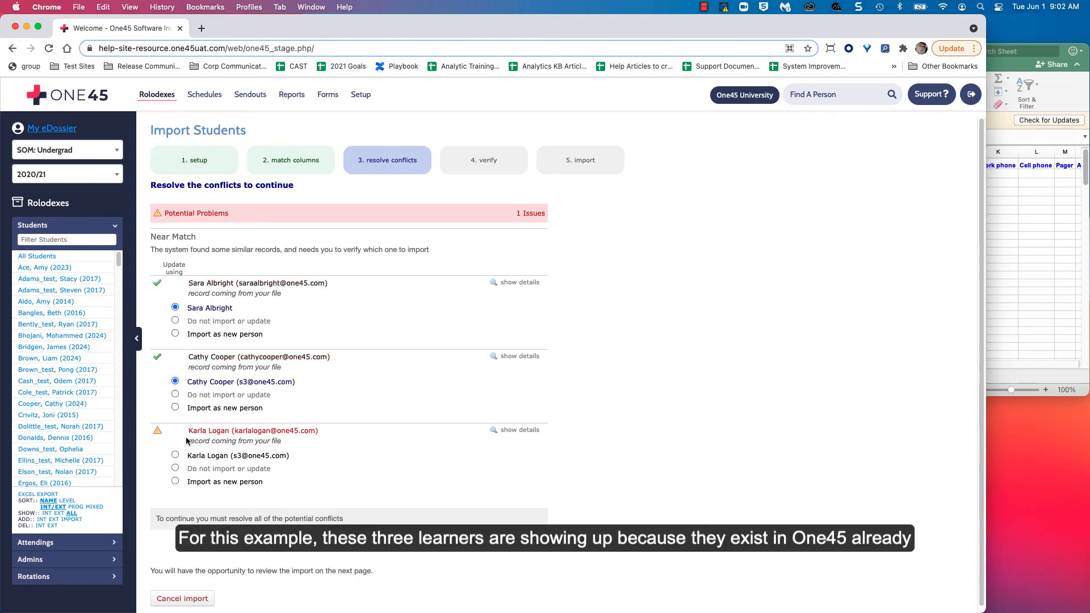
left_click(175, 455)
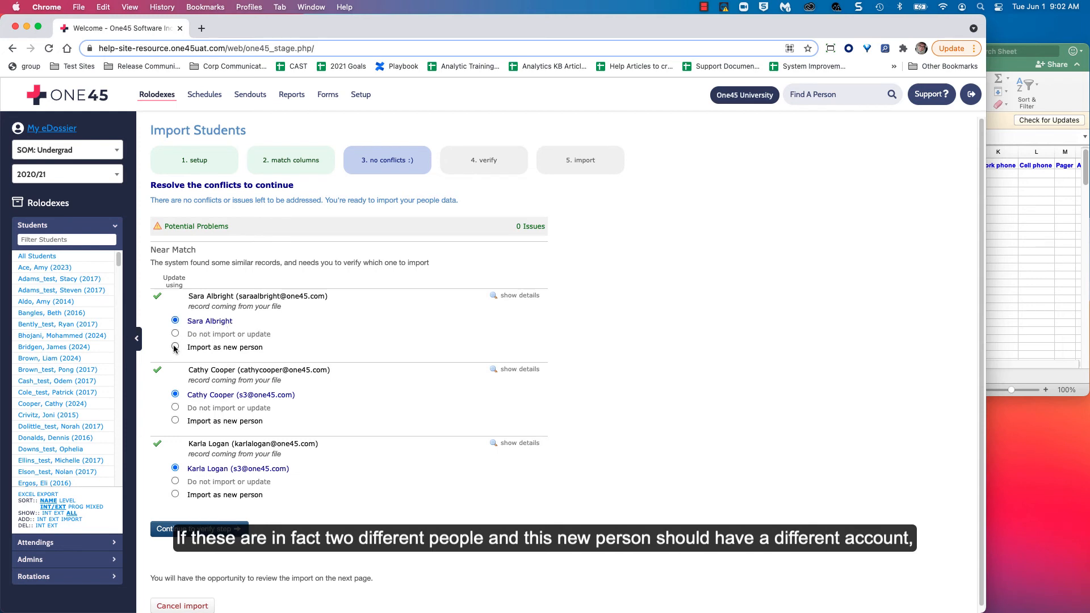
Try importing the first near match as a new person and excluding it from the import, and return to updating the existing record.
left_click(200, 353)
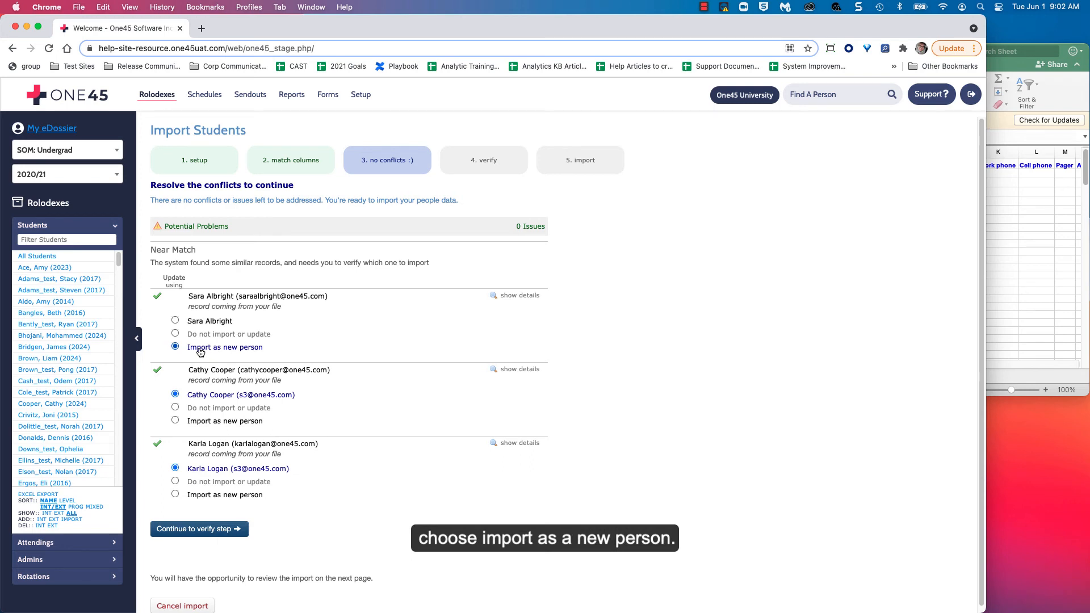
left_click(191, 335)
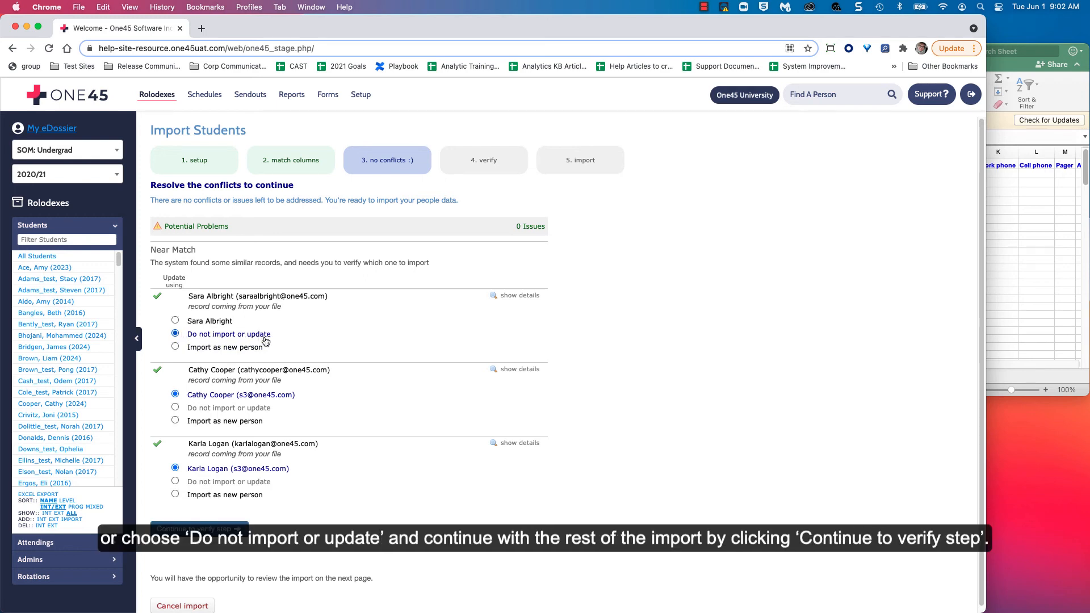
left_click(176, 321)
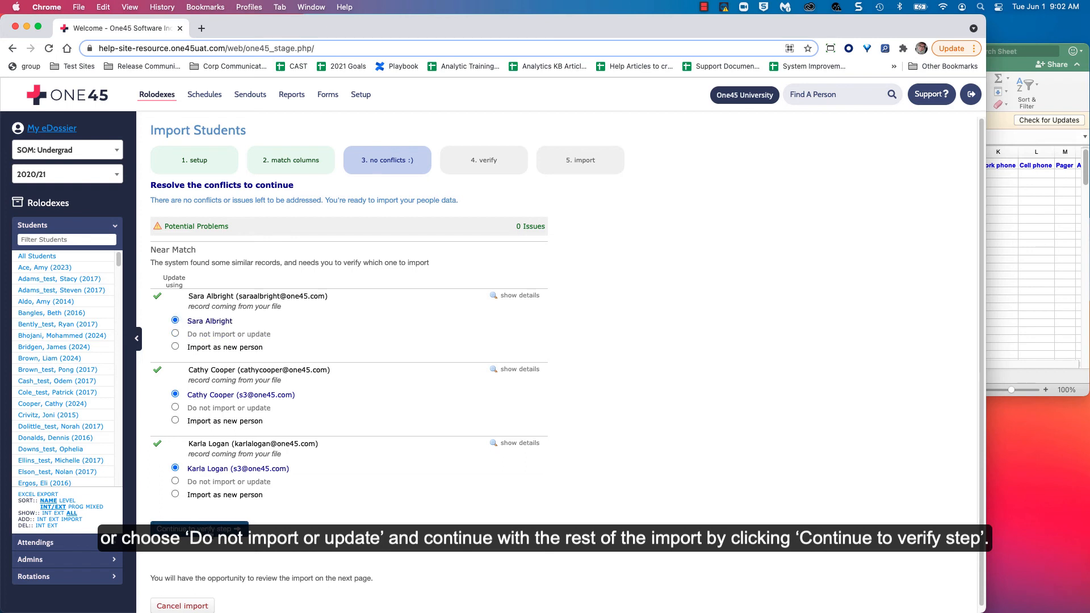
Continue to the verify step and import the information from the file.
left_click(208, 531)
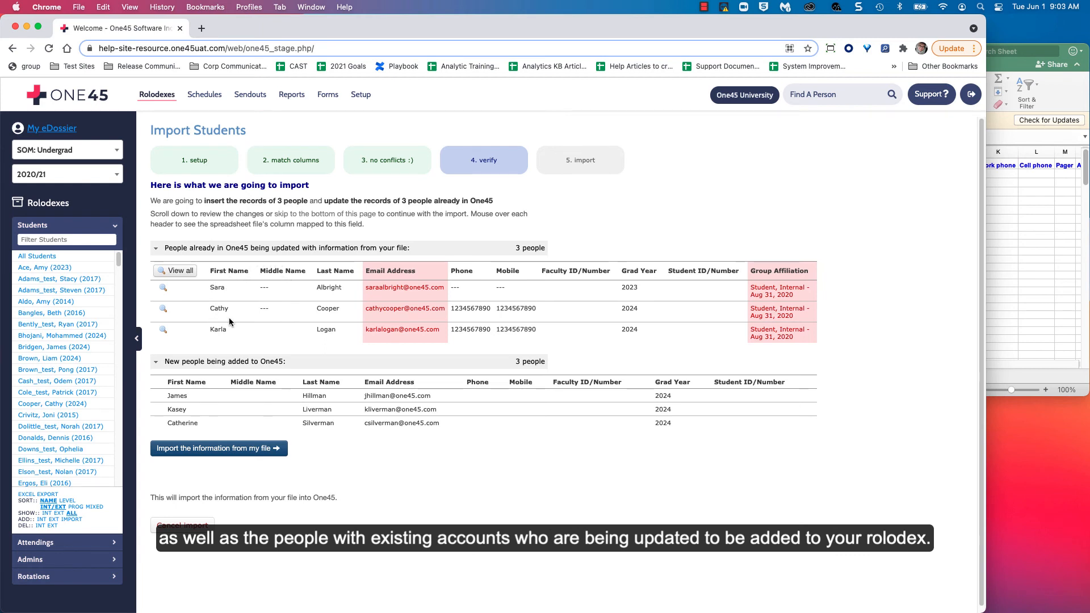
left_click(220, 446)
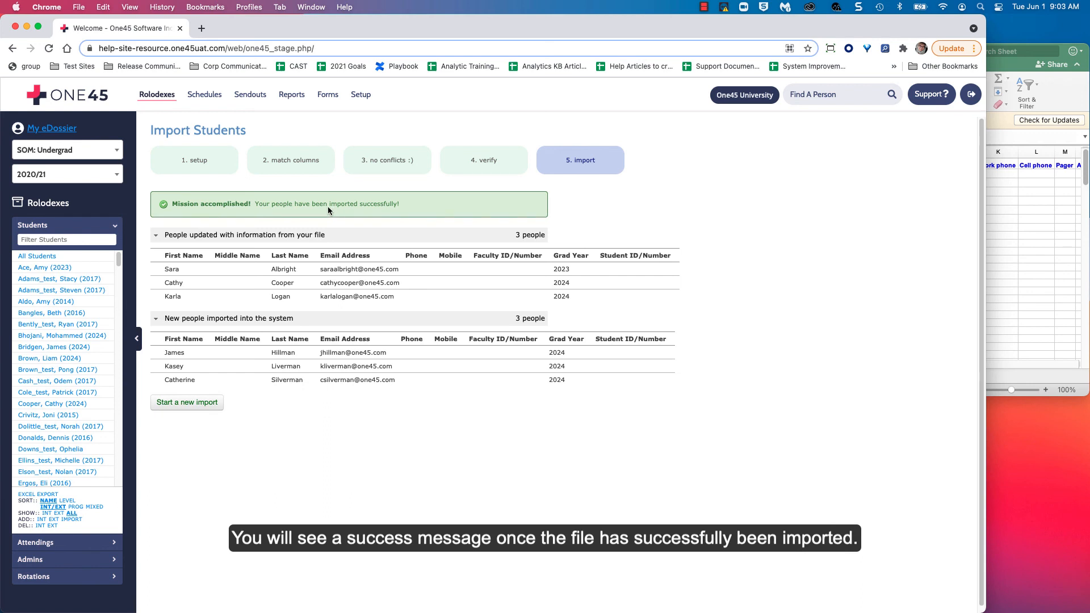
Refresh the page and open the Students rolodex to review the updated list of learners.
left_click(48, 49)
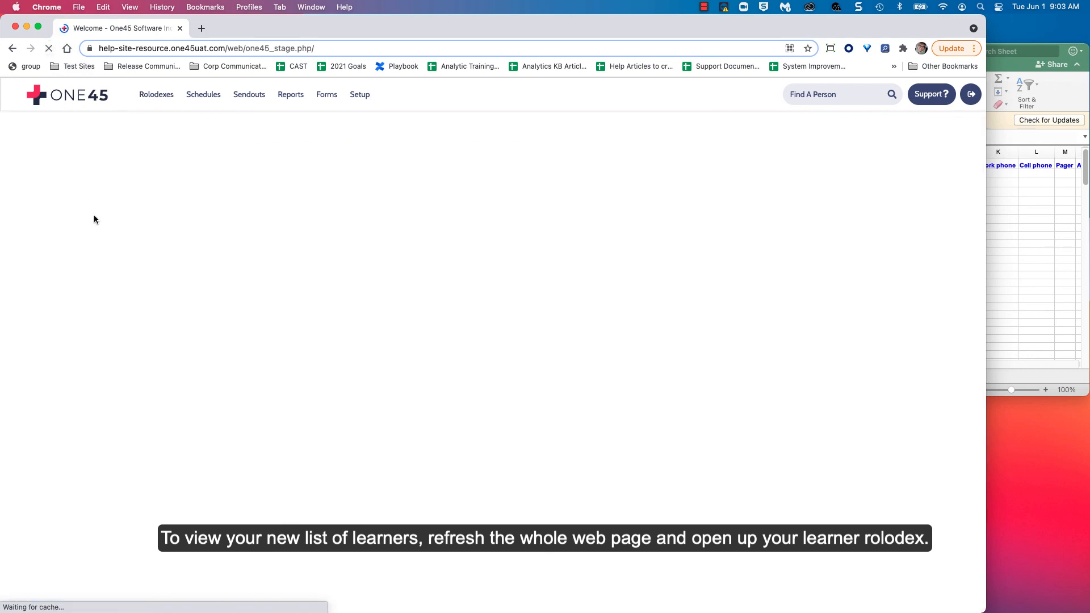
left_click(107, 229)
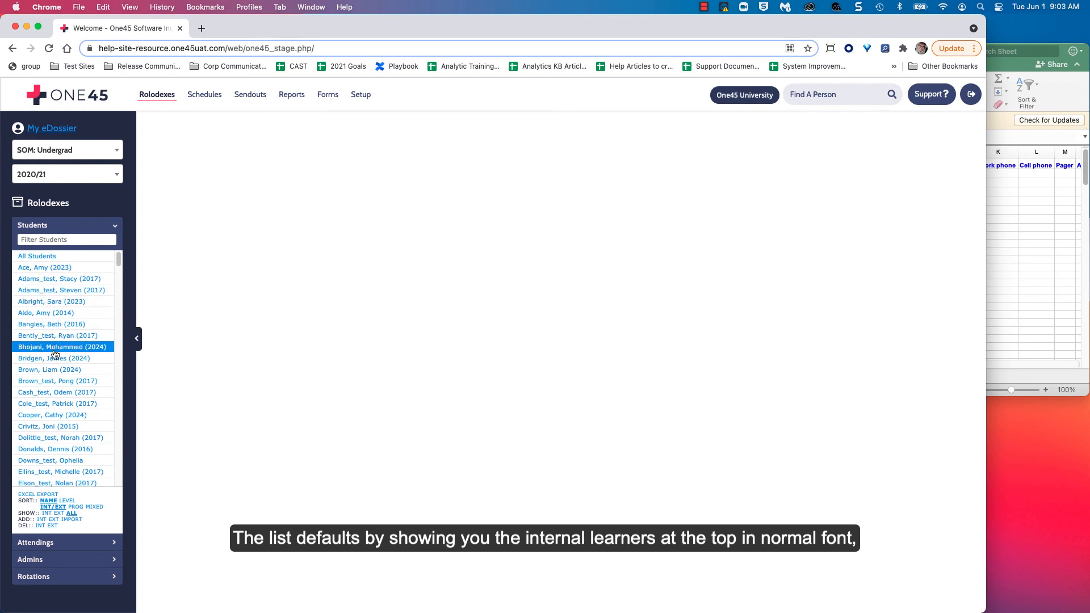
mouse_move(118, 262)
left_mouse_down()
mouse_move(118, 478)
mouse_move(120, 256)
left_mouse_up()
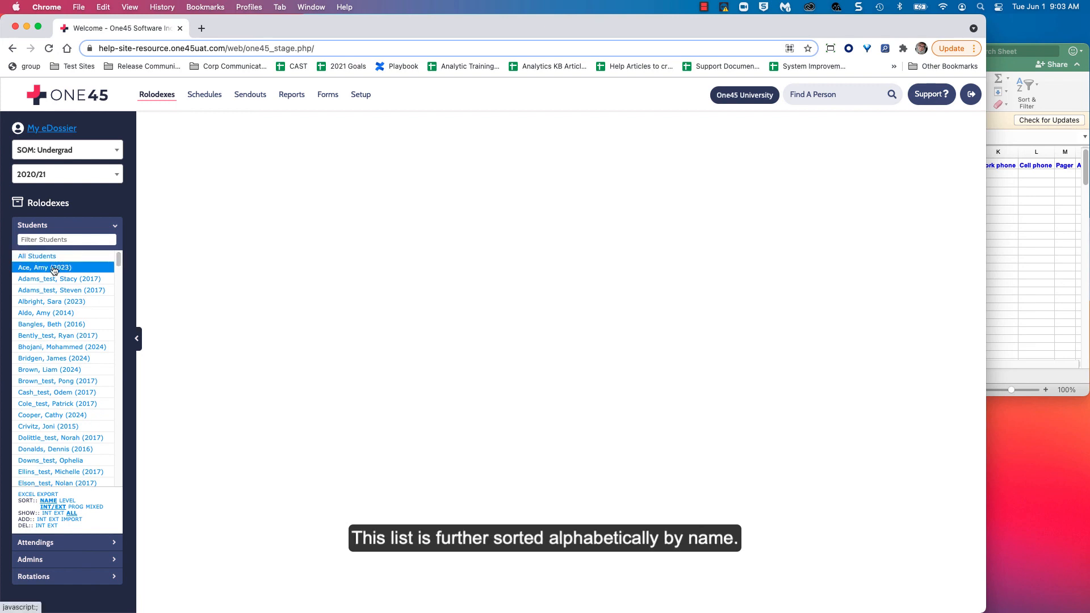
Sort the Students rolodex by level and program, and export it to Excel.
left_click(65, 502)
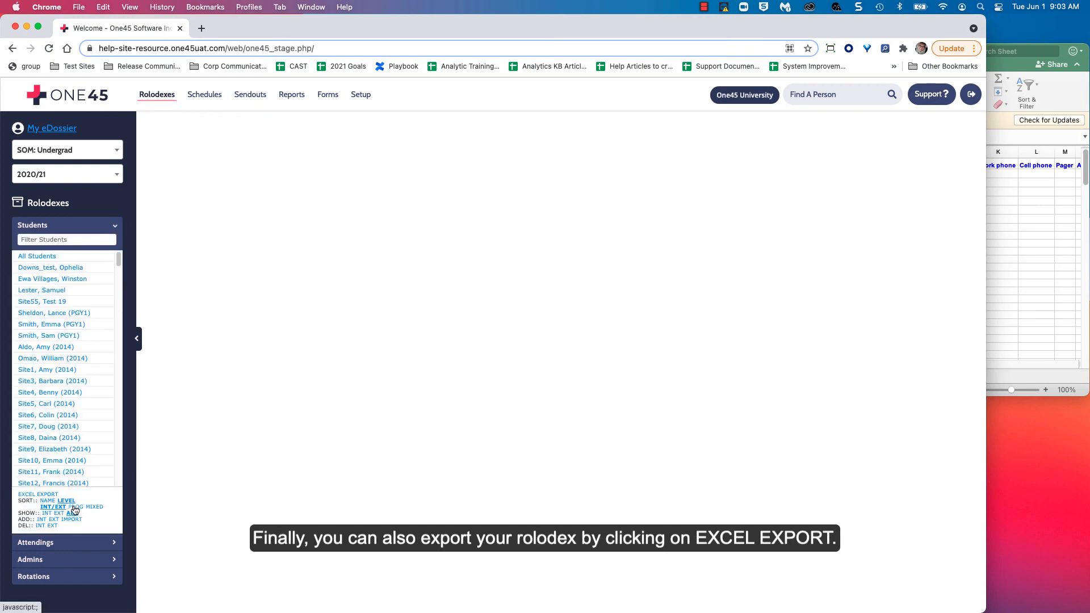
left_click(73, 509)
left_click(45, 495)
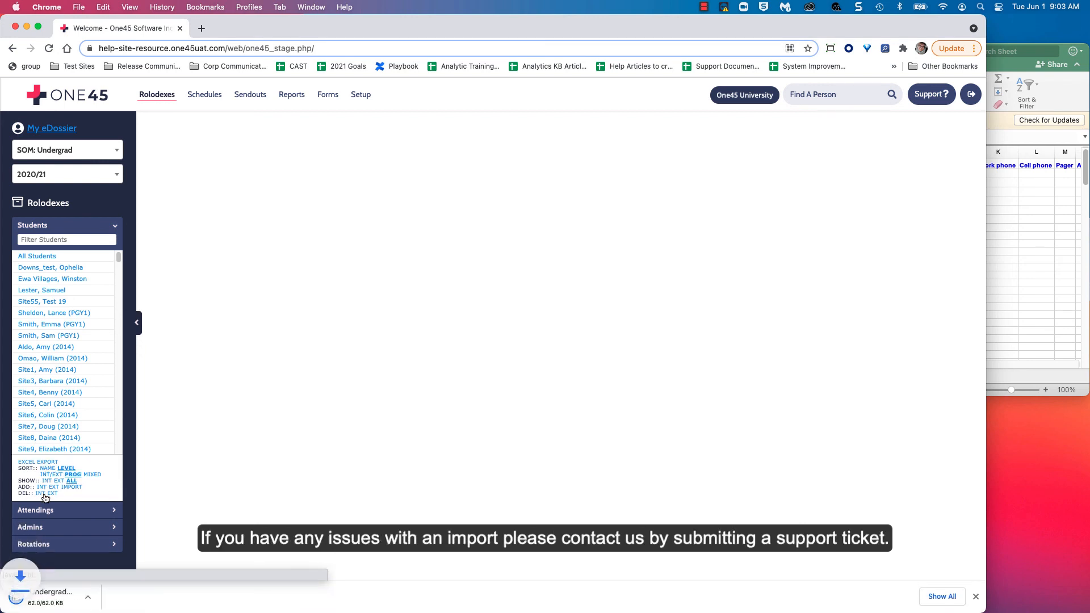